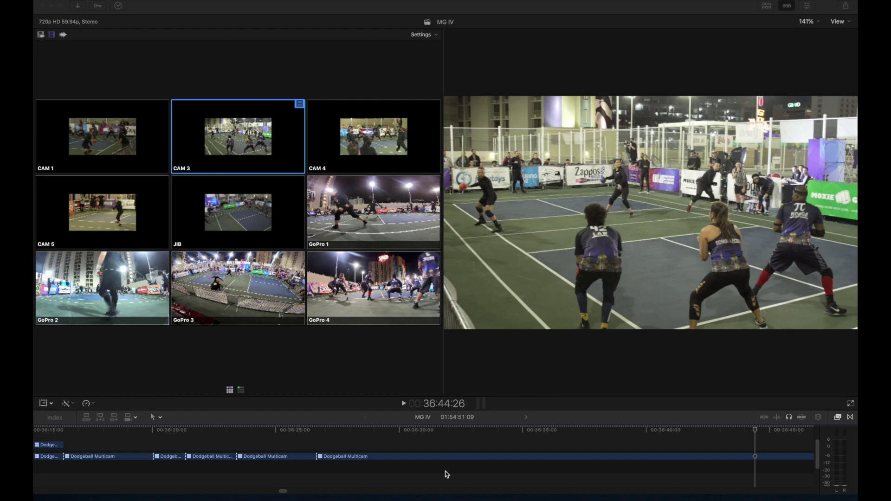
Step: Focus the editing window and adjust the playback sound for review
click(373, 432)
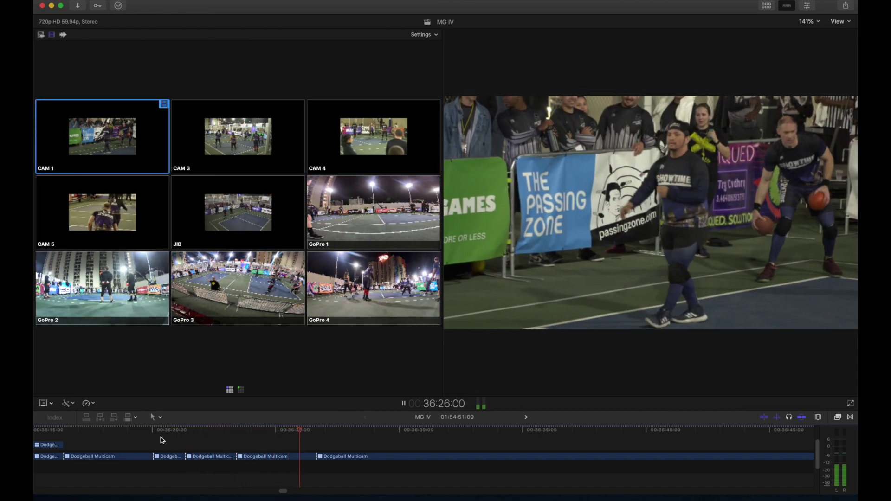
key(XF86AudioMute)
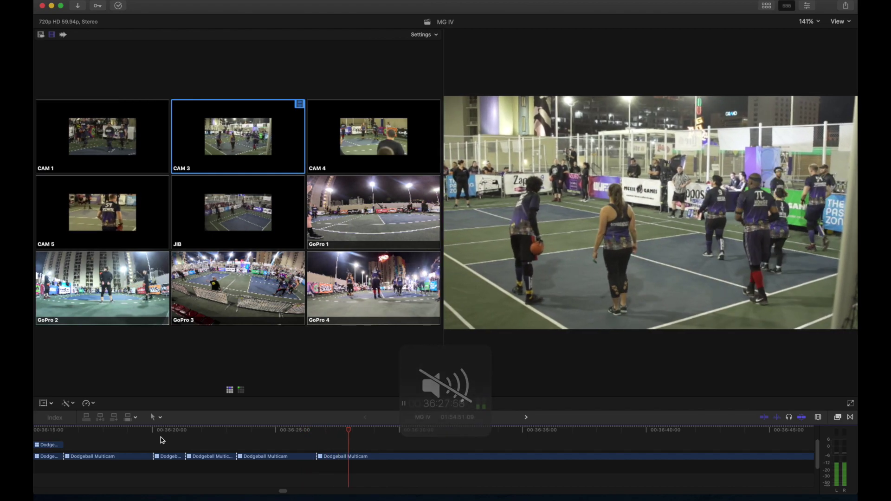
key(XF86AudioRaiseVolume)
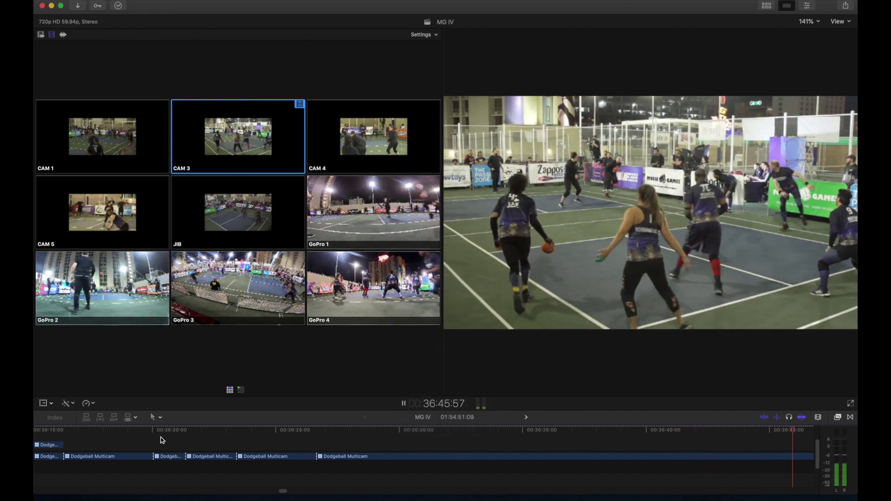
Step: Shuttle through the Dodgeball Multicam to find the 16-second stretch of dead time and select it
key(j)
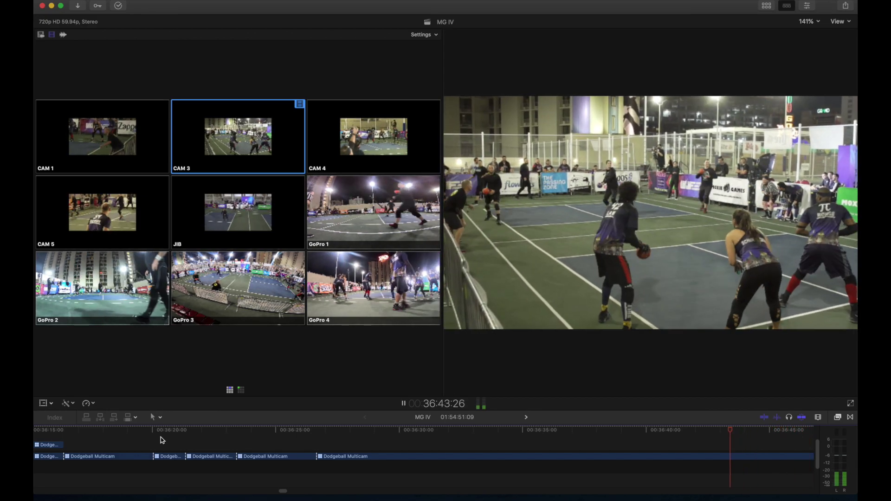
key(l)
key(k)
key(j)
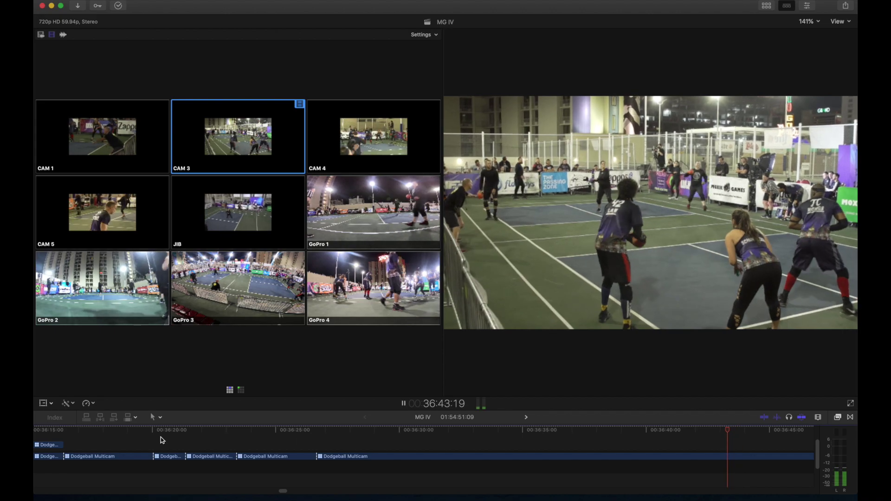
key(j)
key(l)
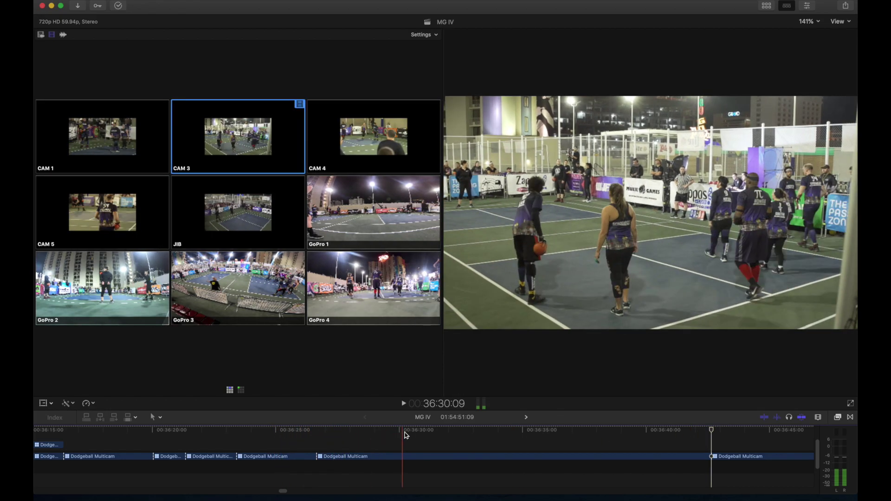
click(421, 458)
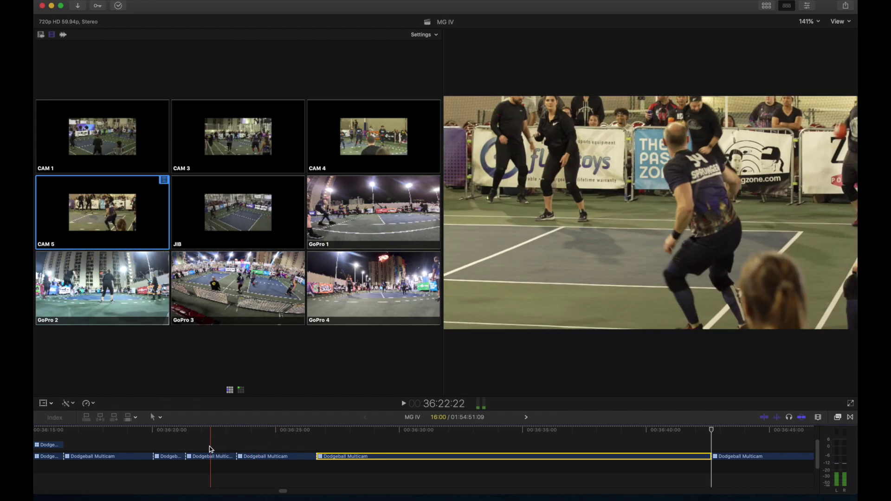
key(space)
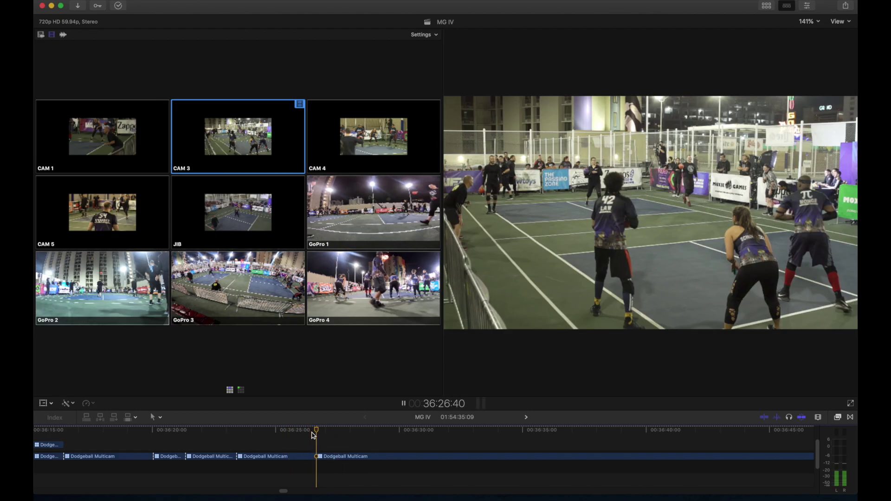
Step: Cut the clip under the playhead to the JIB angle and review the new cut
key(c)
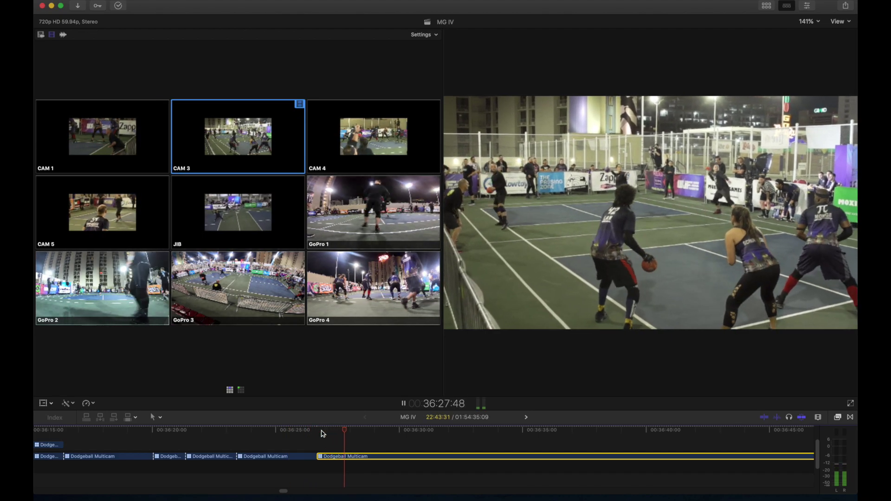
key(space)
key(space)
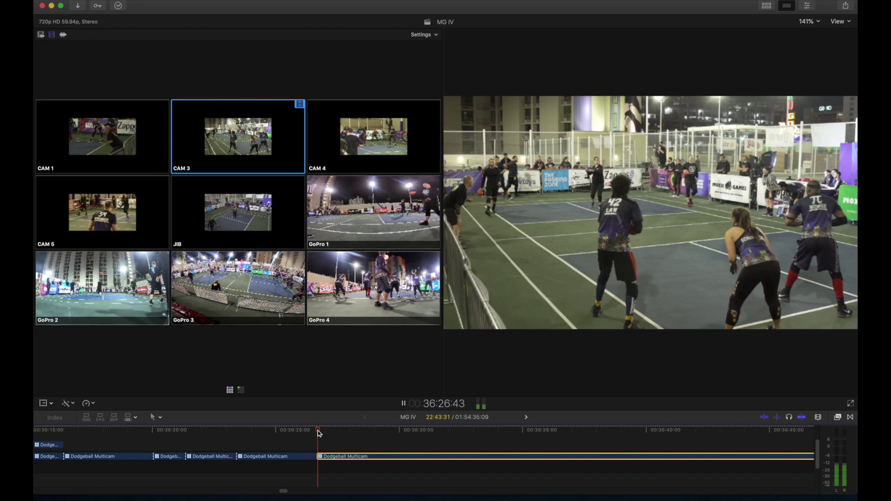
key(5)
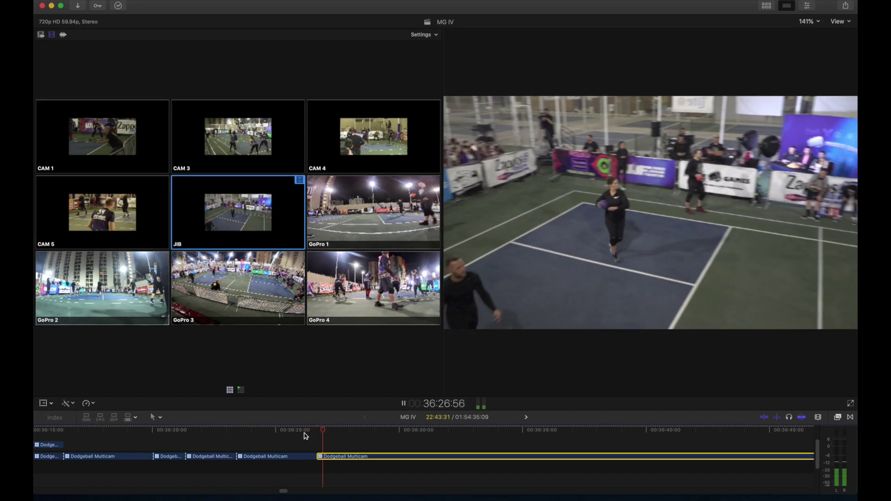
key(space)
click(306, 436)
key(space)
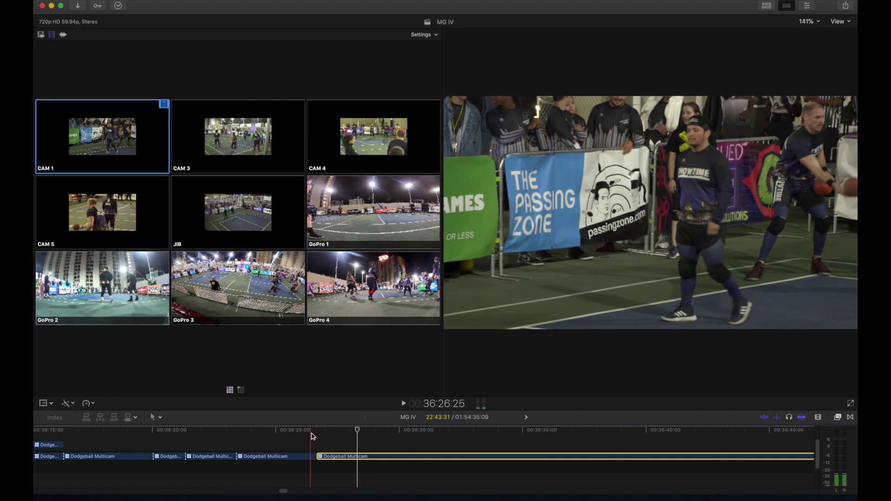
key(space)
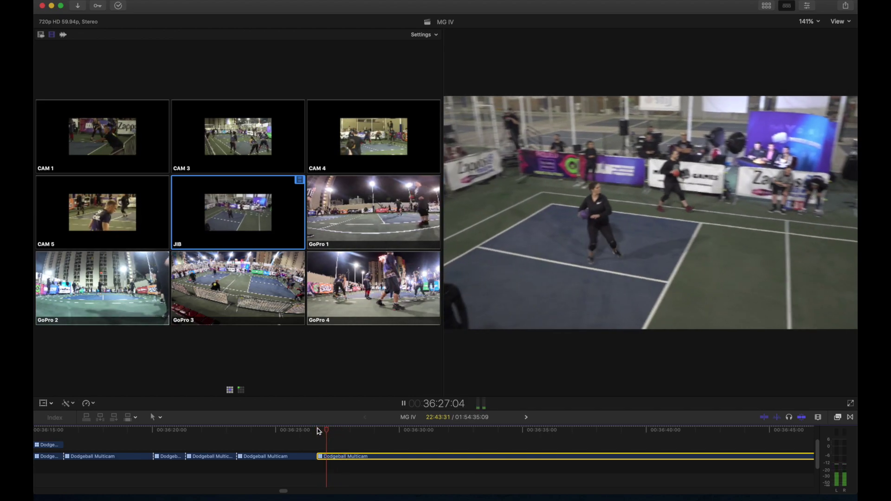
key(space)
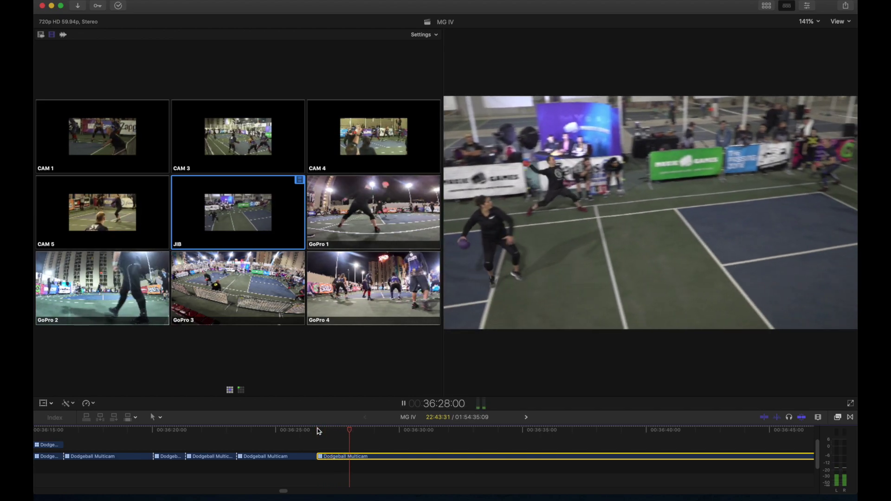
key(space)
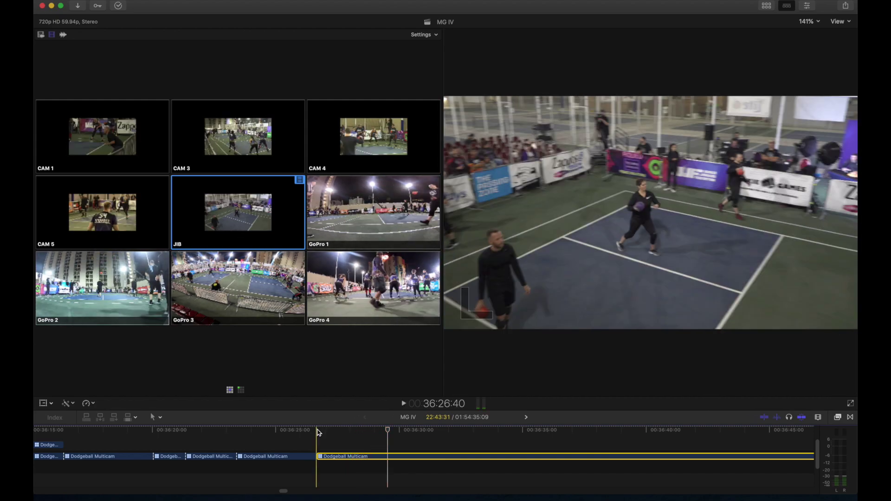
Step: Try the CAM 4 and GoPro 2 angles, then switch the shot back to CAM 3
click(394, 139)
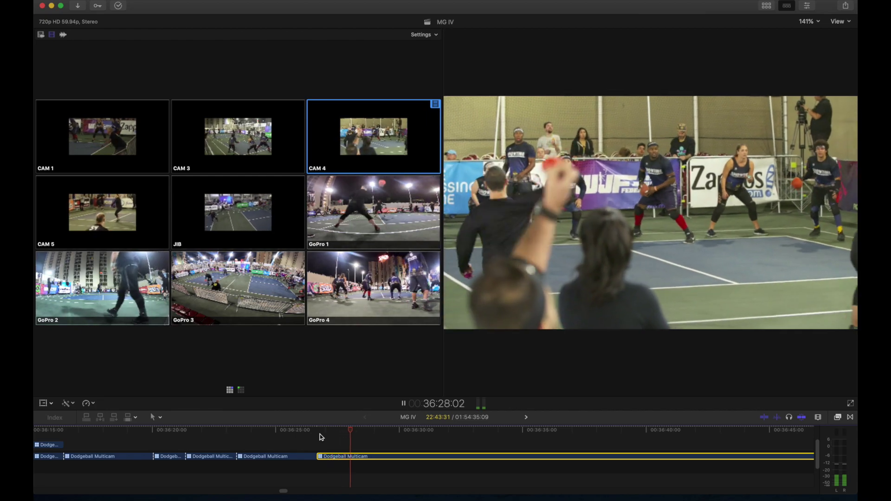
key(7)
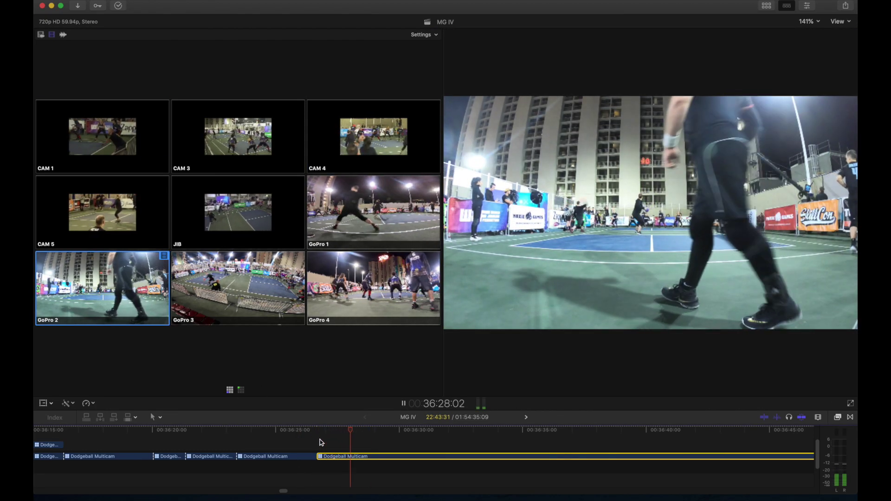
key(space)
click(319, 440)
key(space)
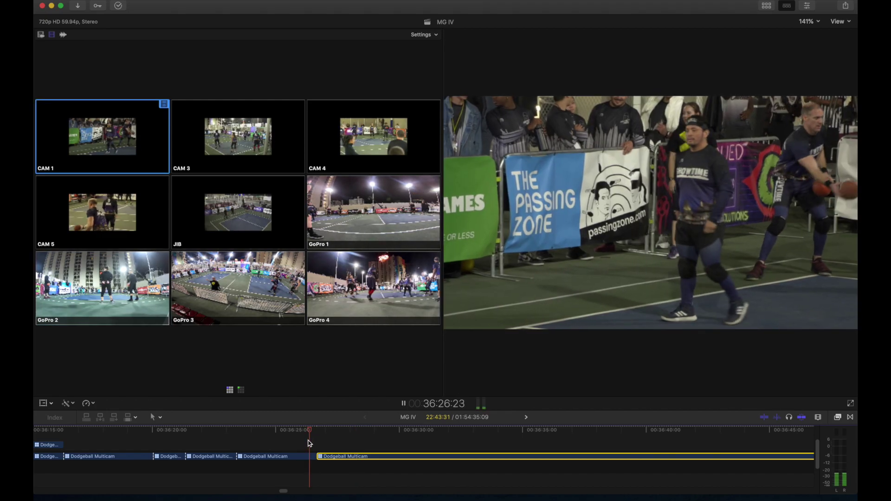
key(space)
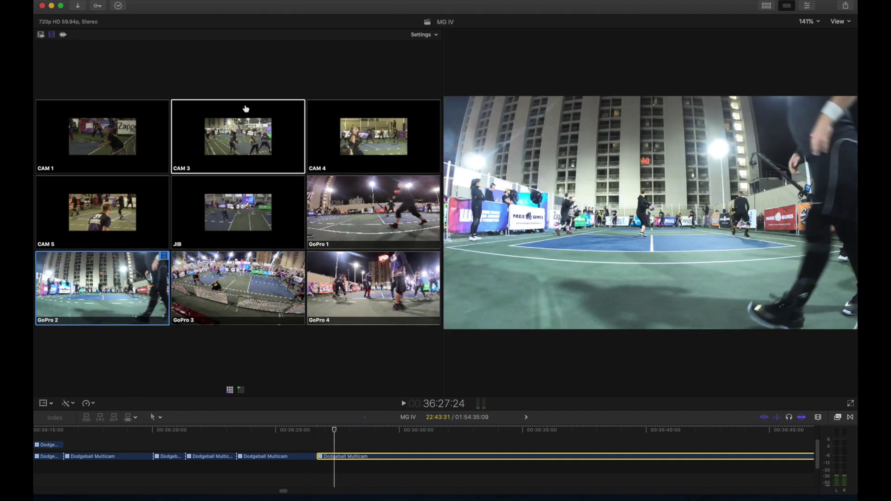
click(246, 144)
click(330, 456)
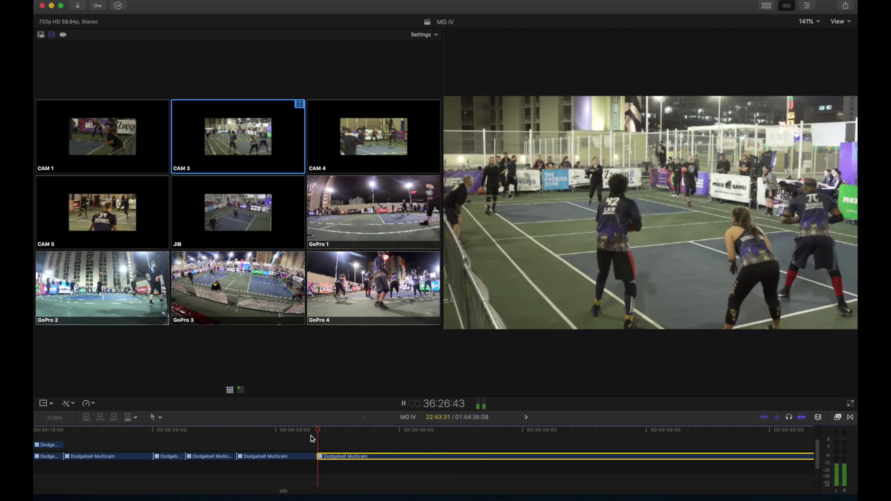
key(space)
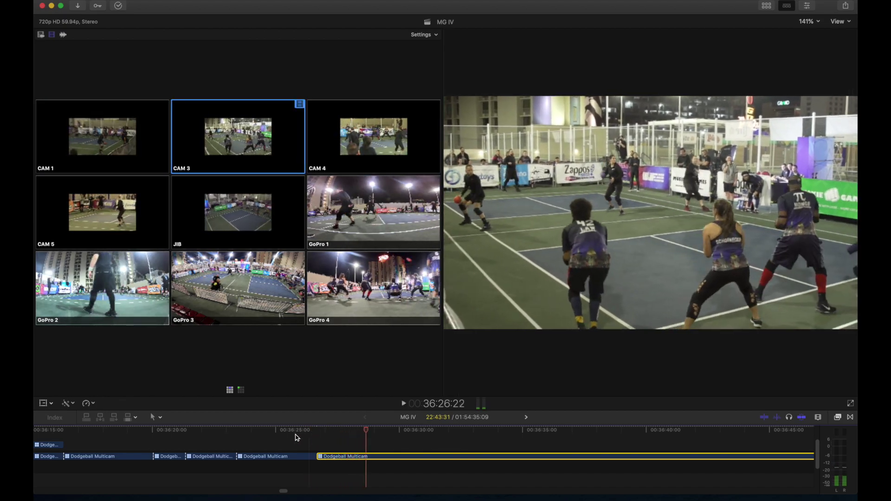
key(space)
Step: Trim the edit point before the last clip earlier to remove dead time, then review it
key(space)
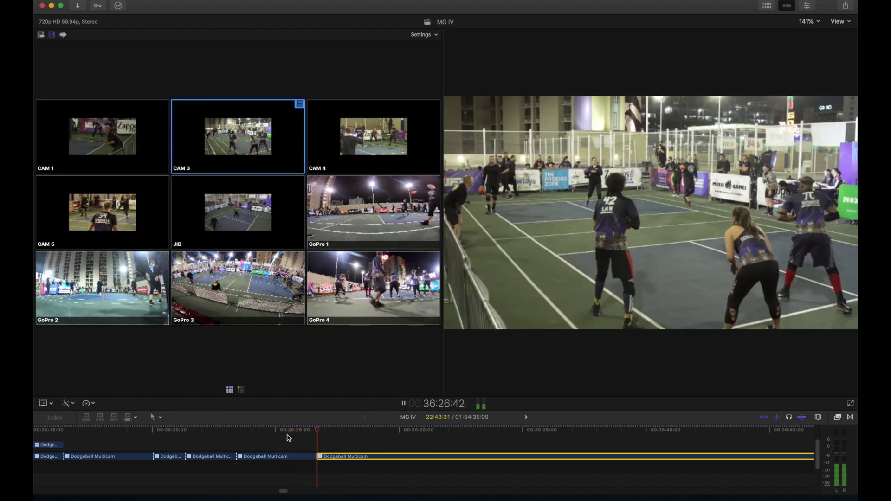
key(space)
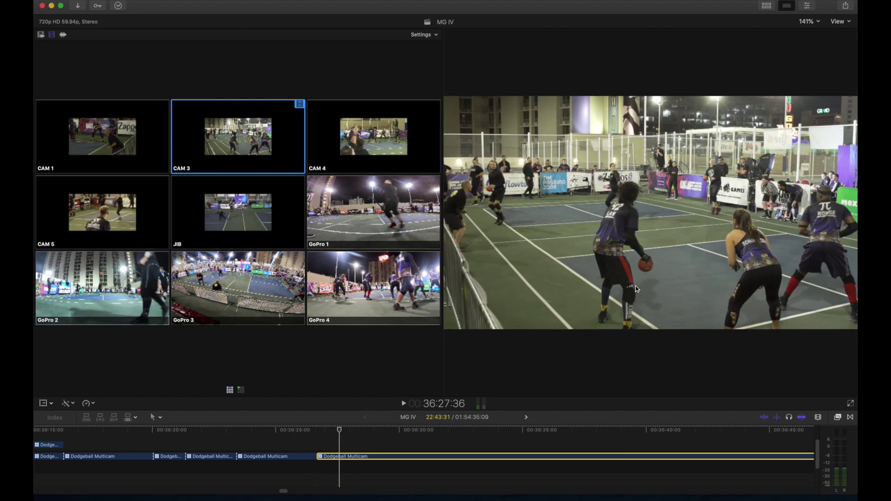
key(j)
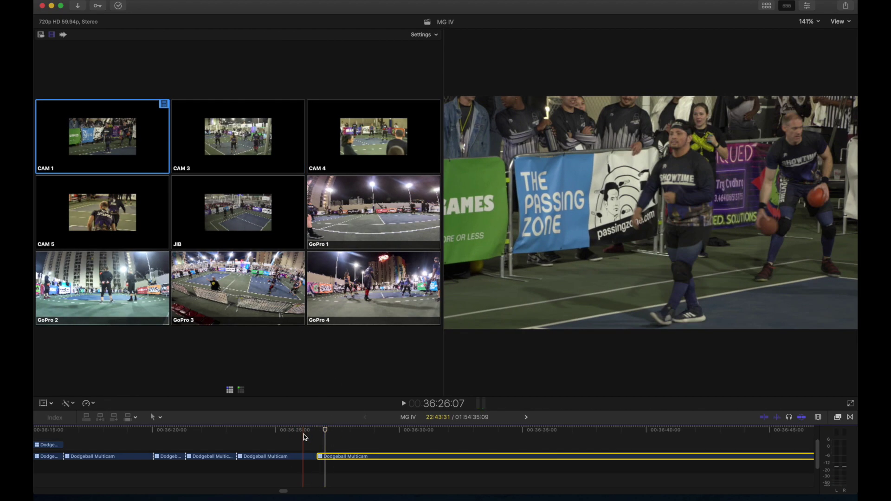
key(space)
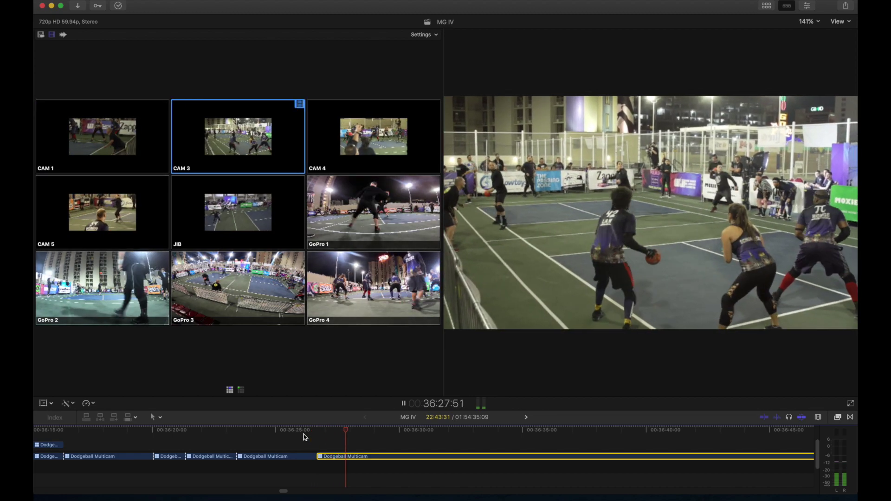
drag(314, 456, 287, 457)
key(space)
key(1)
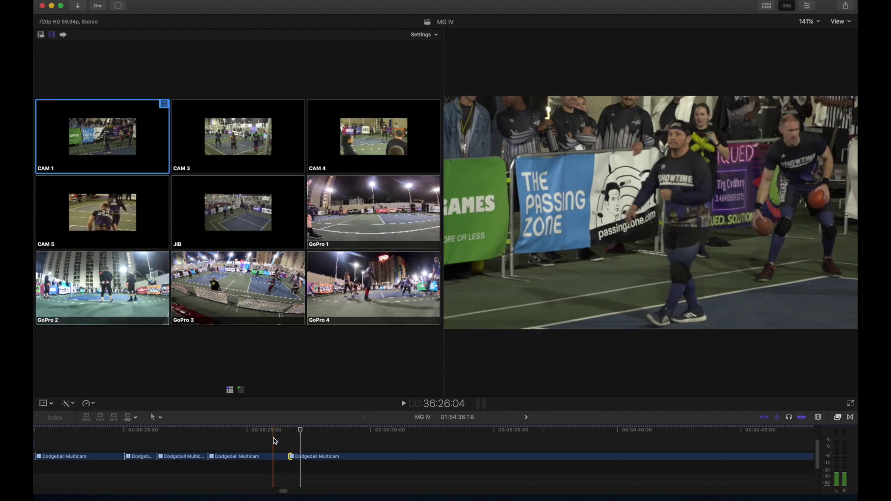
key(2)
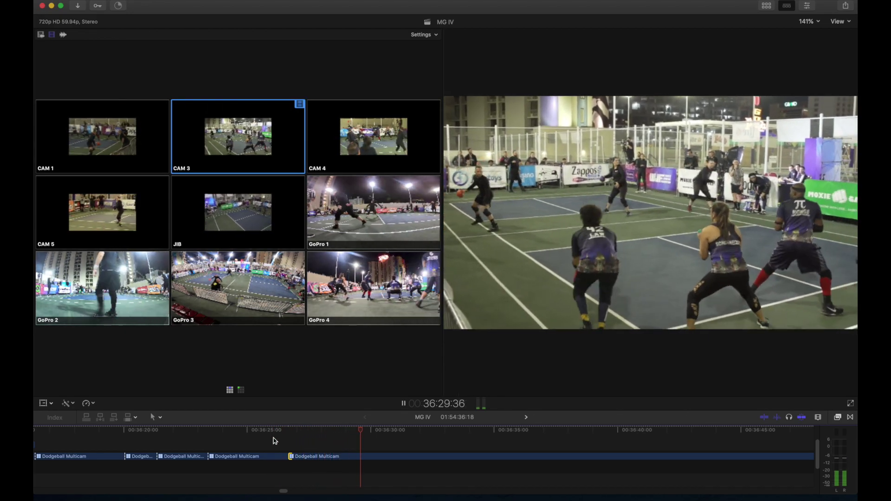
key(space)
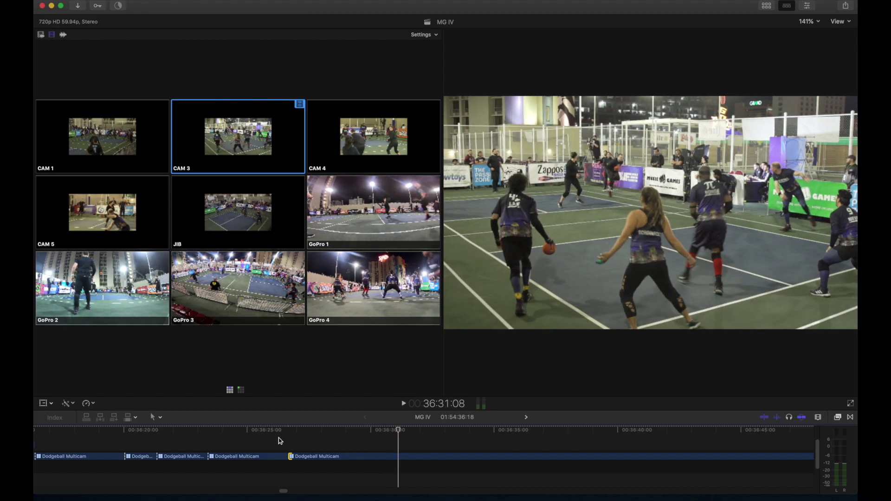
key(space)
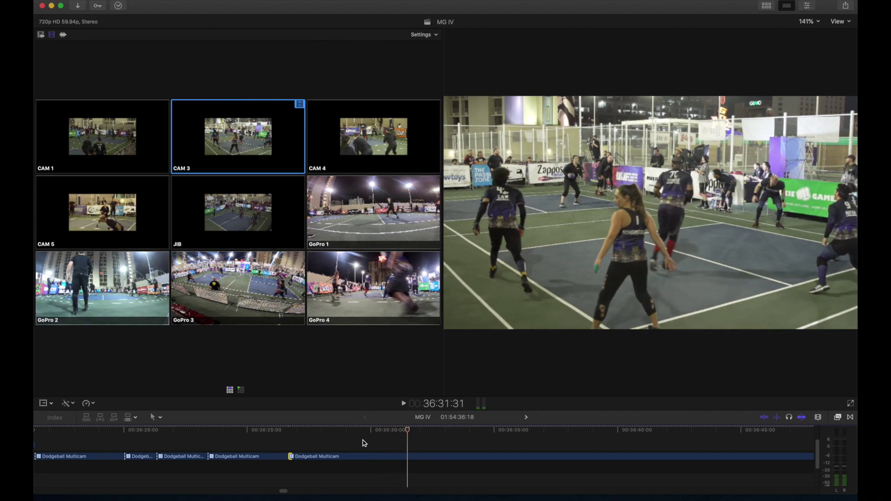
key(space)
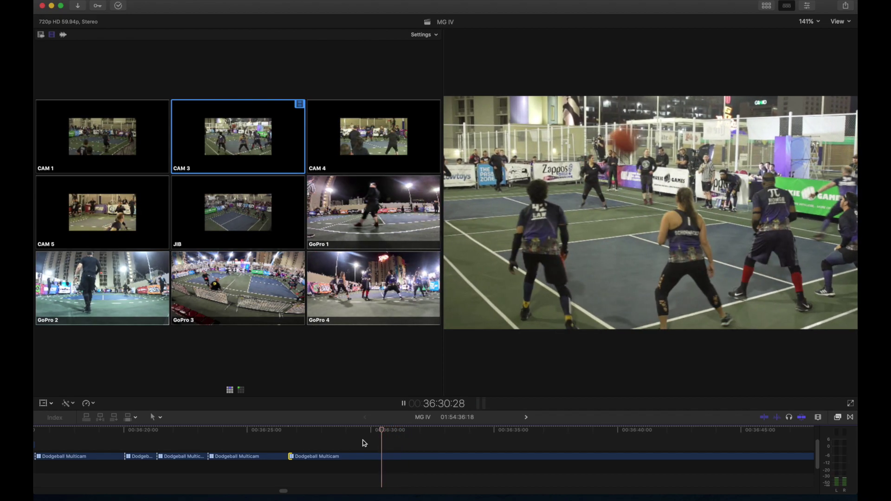
key(space)
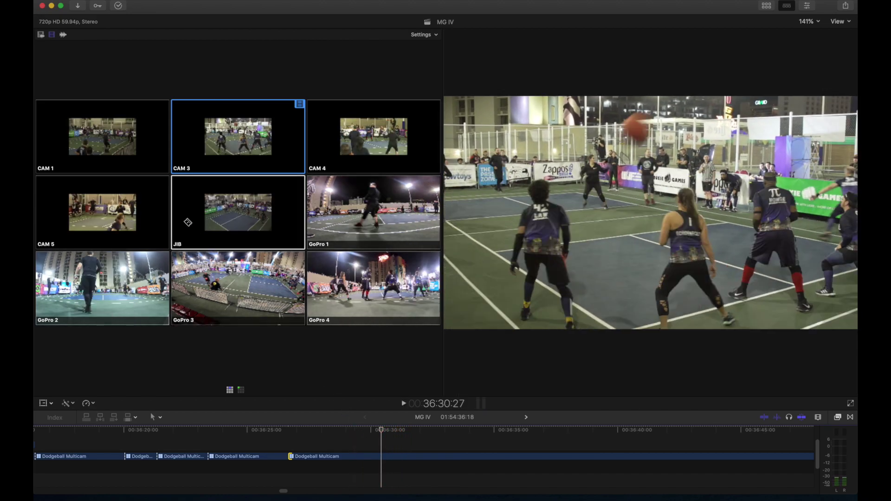
Step: Try a CAM 5 cut, undo it with Cmd+Z, and replay the section
click(157, 216)
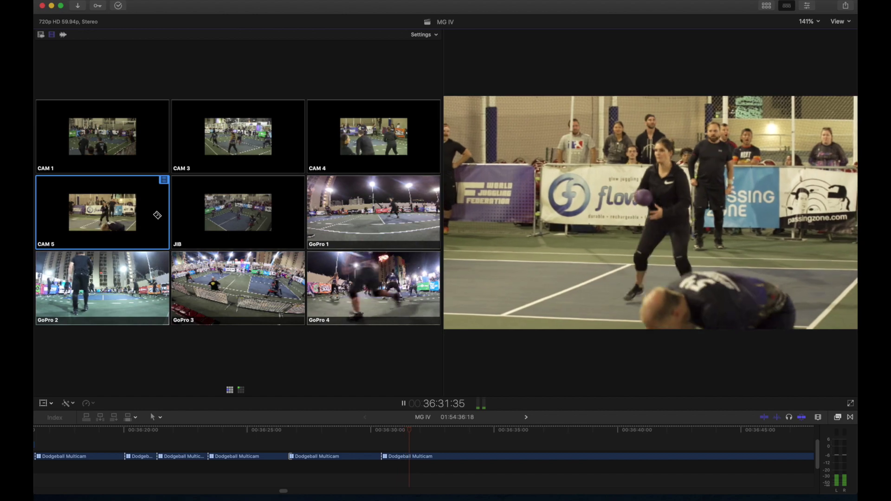
key(space)
key(super+z)
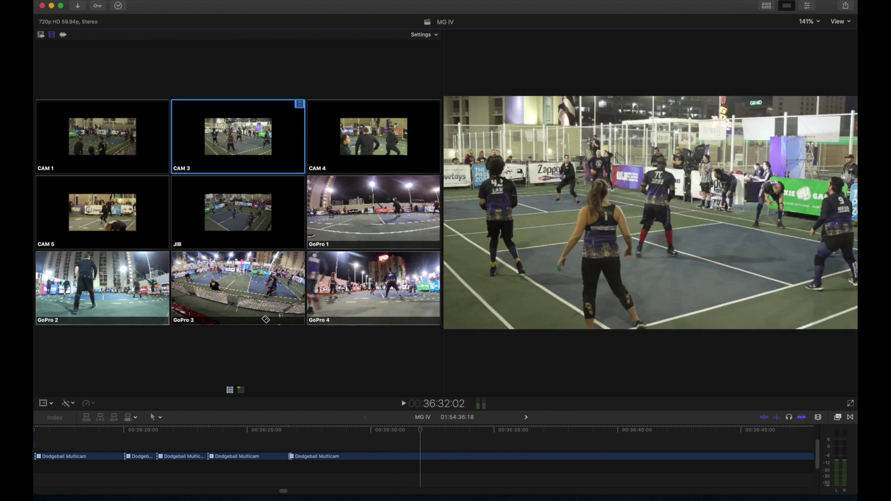
click(376, 444)
key(space)
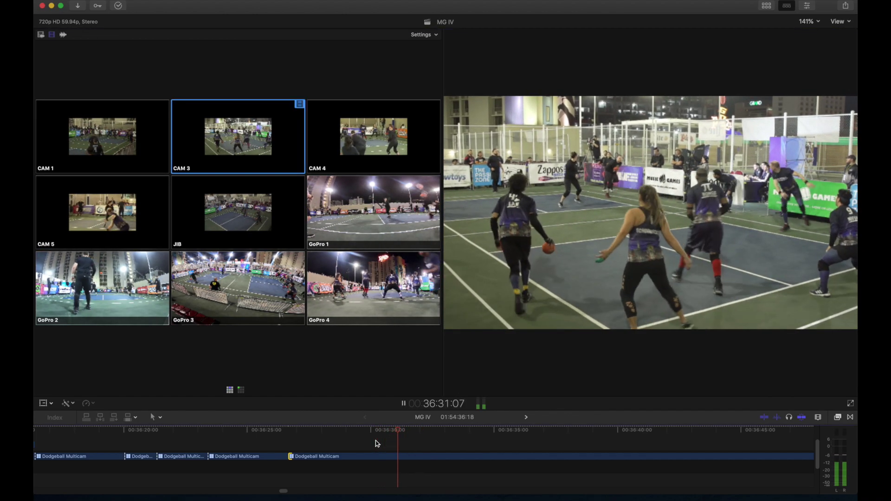
key(space)
click(362, 440)
key(space)
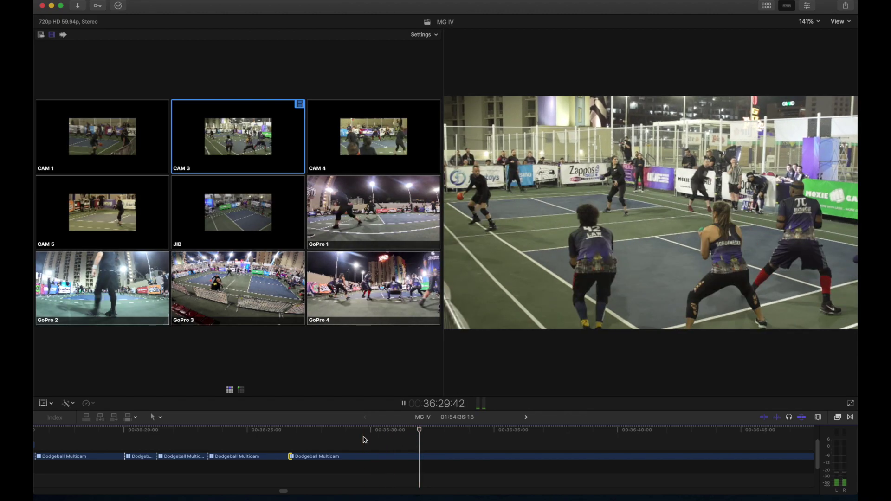
key(space)
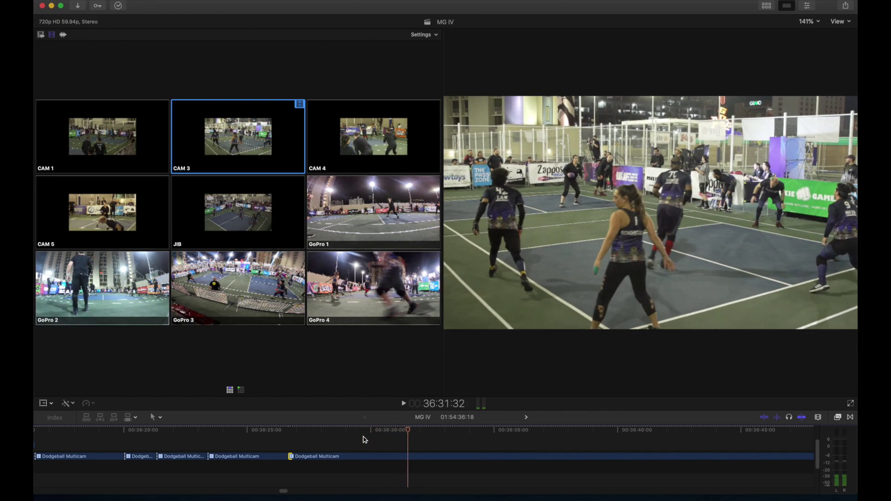
key(space)
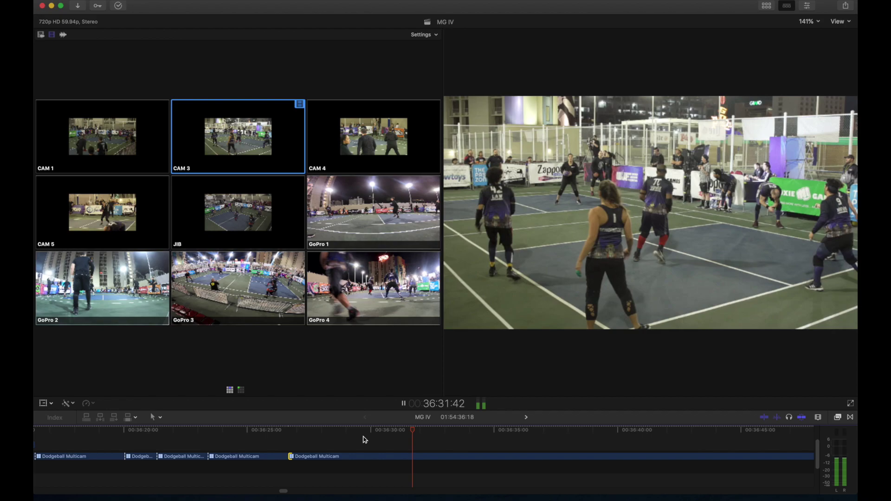
key(space)
Step: Replay the cut between the last two multicam clips
key(XF86AudioRaiseVolume)
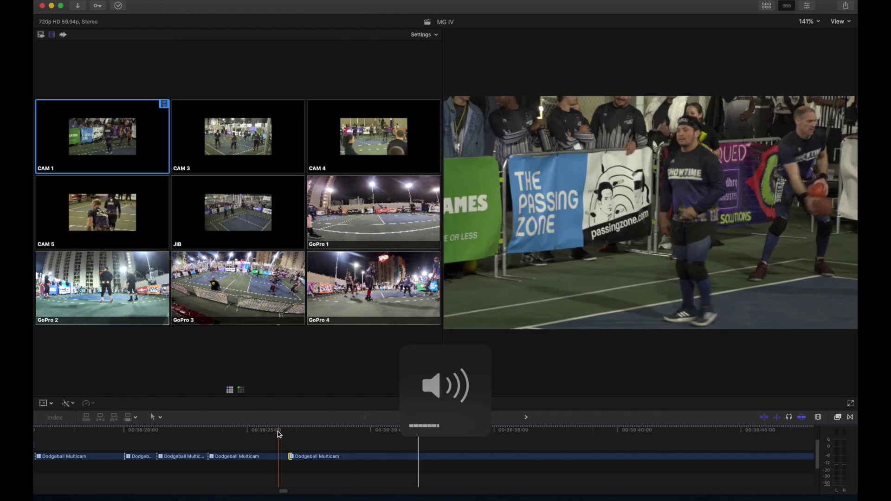
key(space)
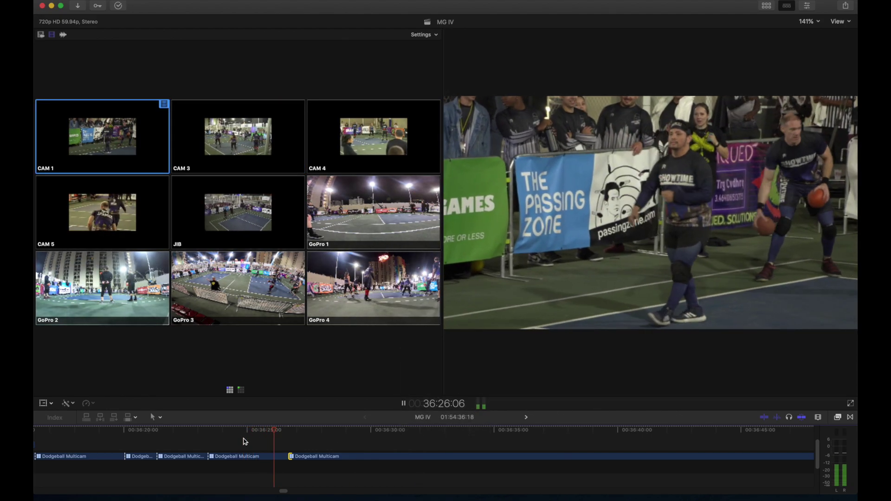
key(2)
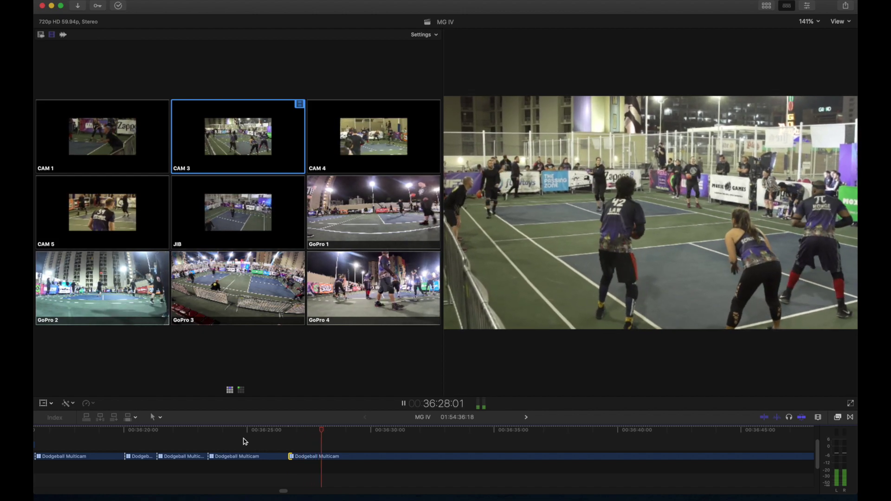
key(space)
key(space)
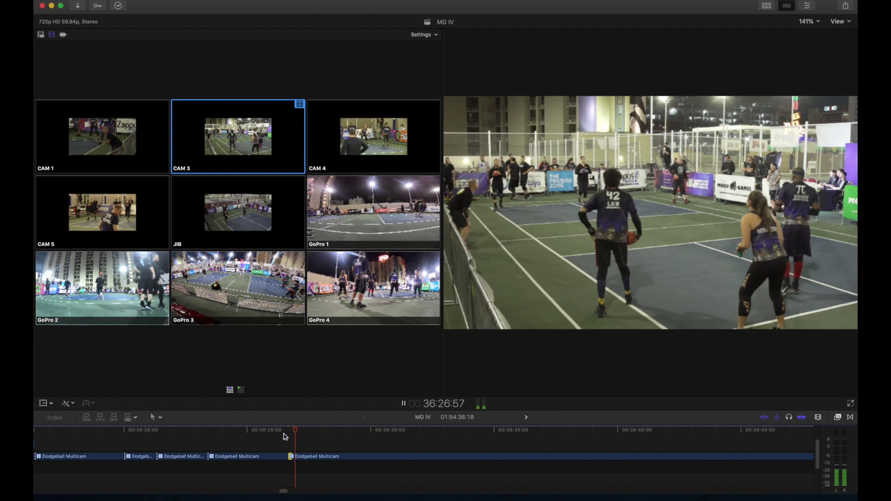
Step: Select the last multicam clip and copy it below the storyline, then select the later clips
click(325, 458)
key(space)
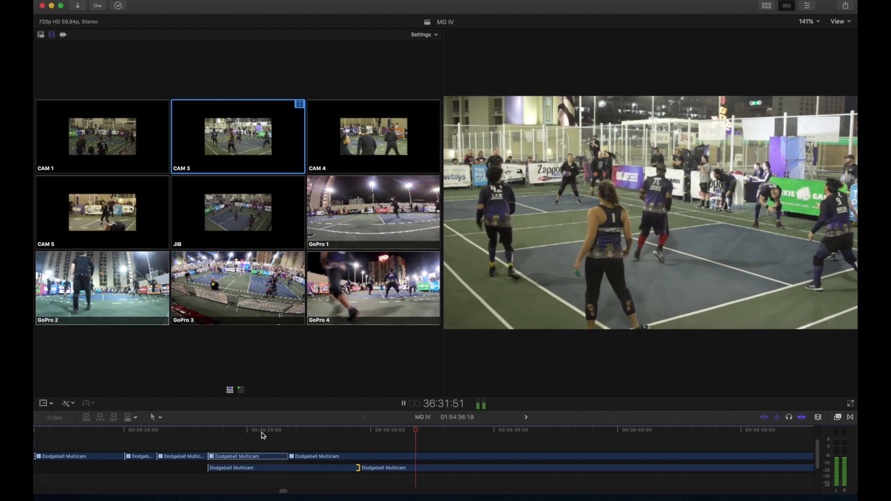
key(Left)
click(369, 457)
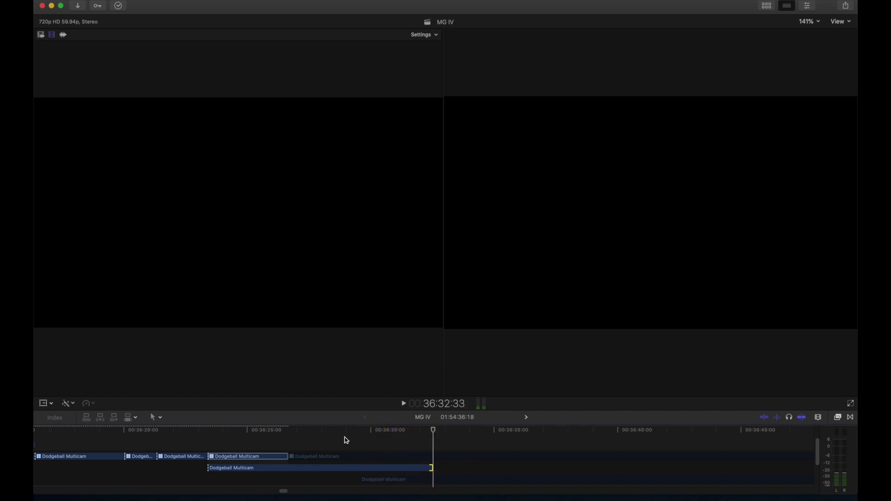
Step: Drop the later connected clip on a lower row overlapping the first one, then review the overlapping audio
click(378, 455)
key(space)
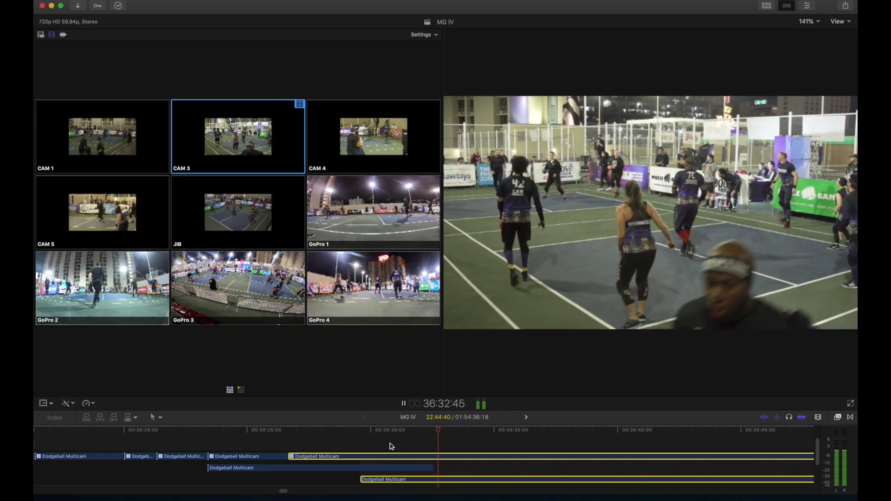
key(space)
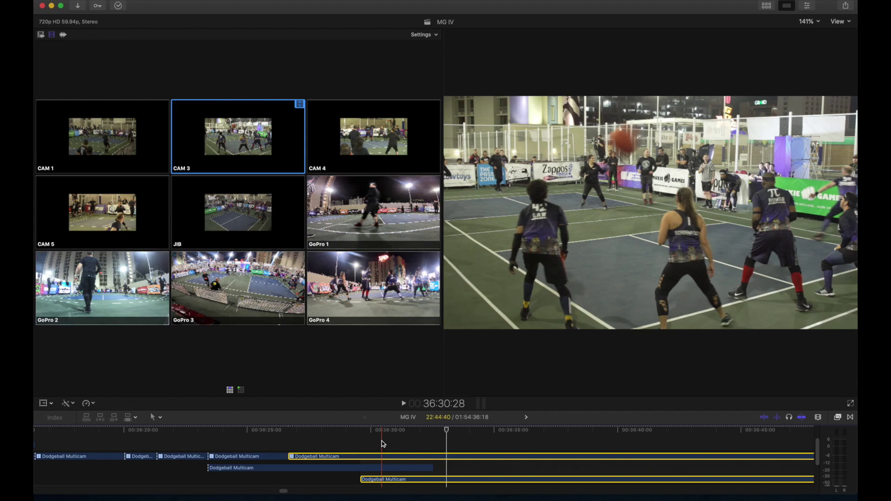
key(space)
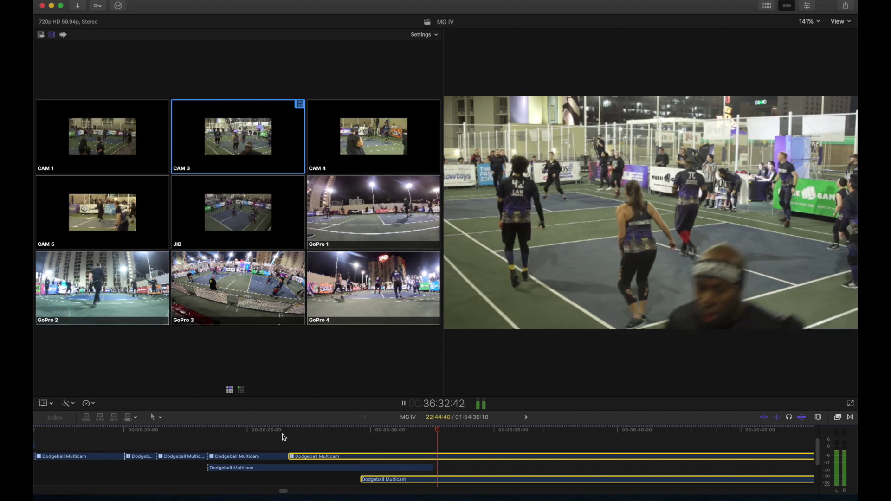
key(space)
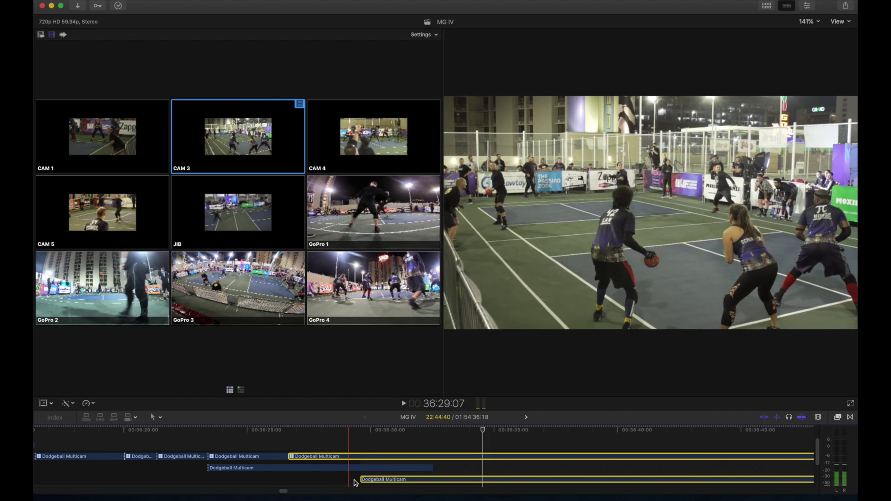
key(space)
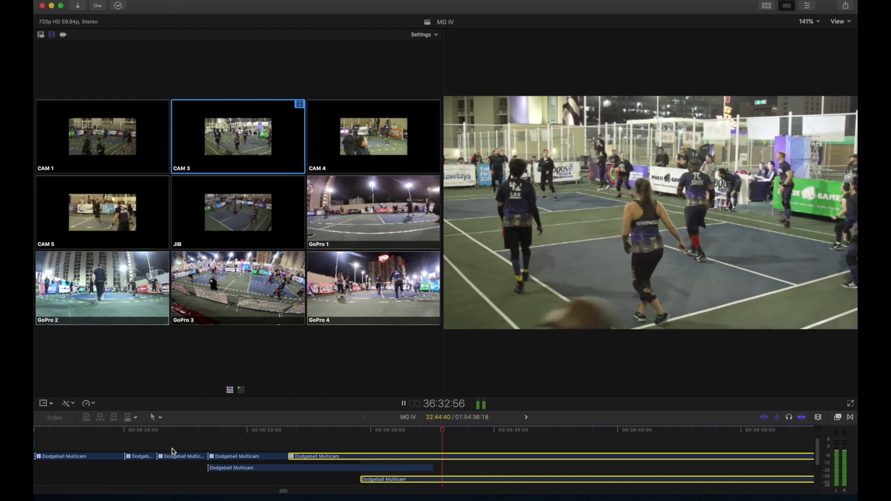
key(space)
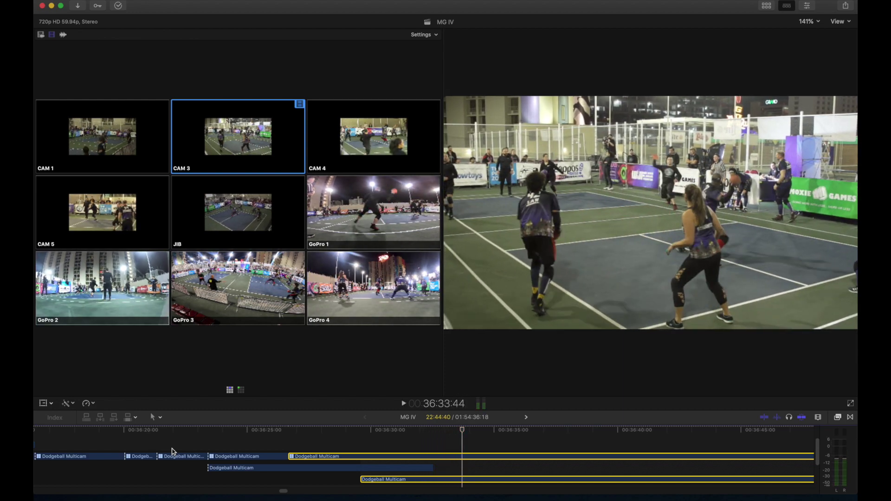